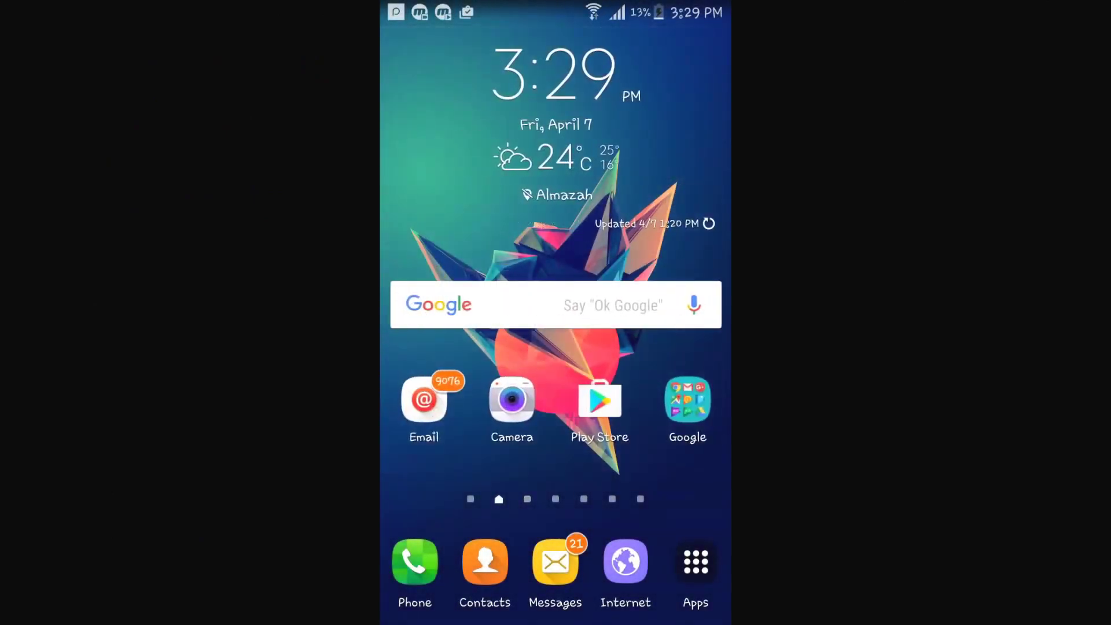
- Pull down the notification shade and go into the phone's Settings
mouse_move(440, 290)
mouse_down()
mouse_move(636, 289)
mouse_move(440, 290)
mouse_up()
drag(555, 6, 555, 434)
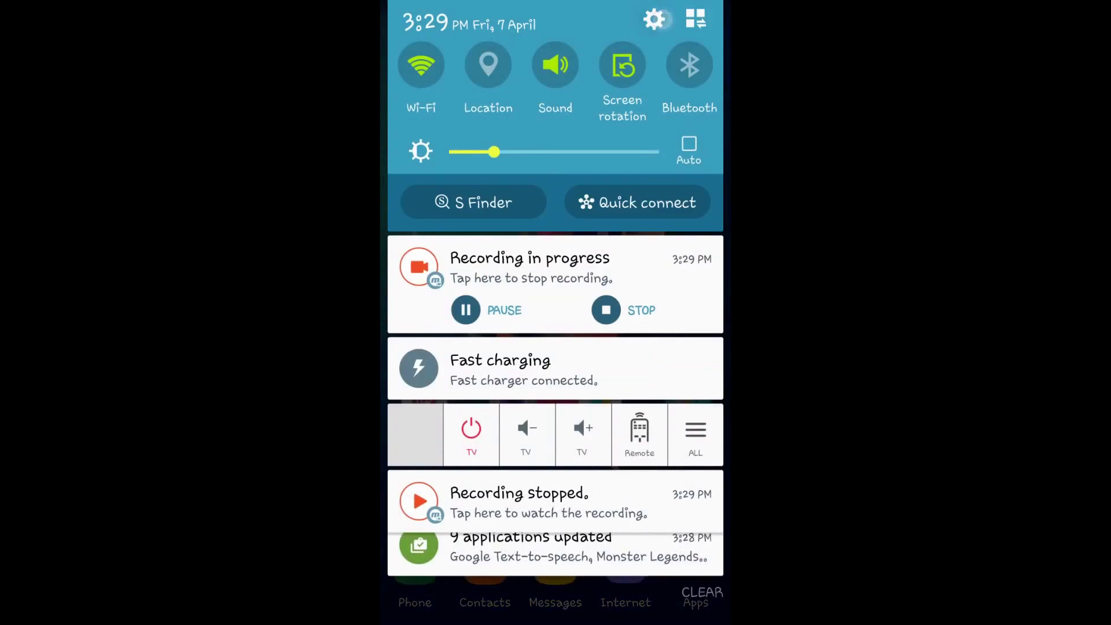
click(654, 20)
scroll(555, 347, down, 10)
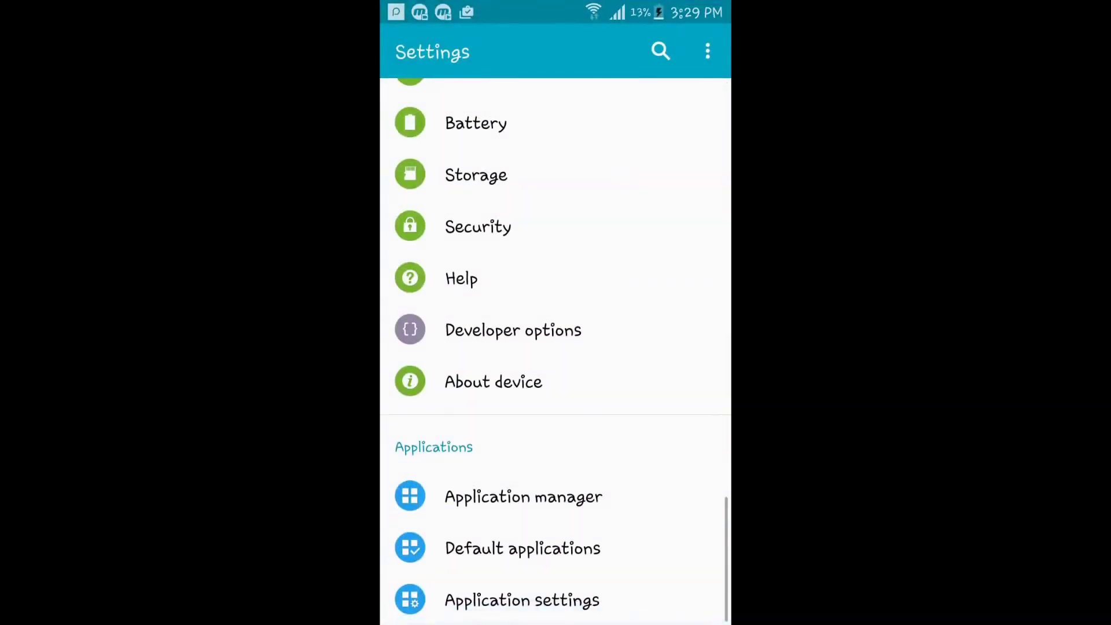
- Check About device for model SM-N910C on Android 6.0.1, then return home
click(588, 383)
scroll(628, 440, down, 5)
scroll(628, 440, down, 2)
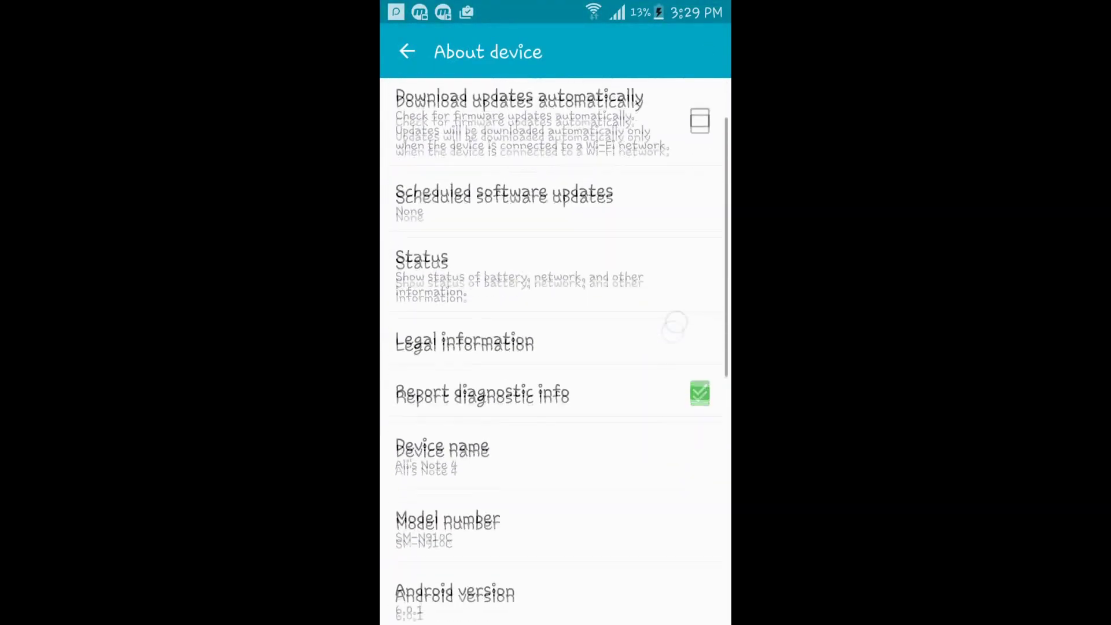
click(578, 521)
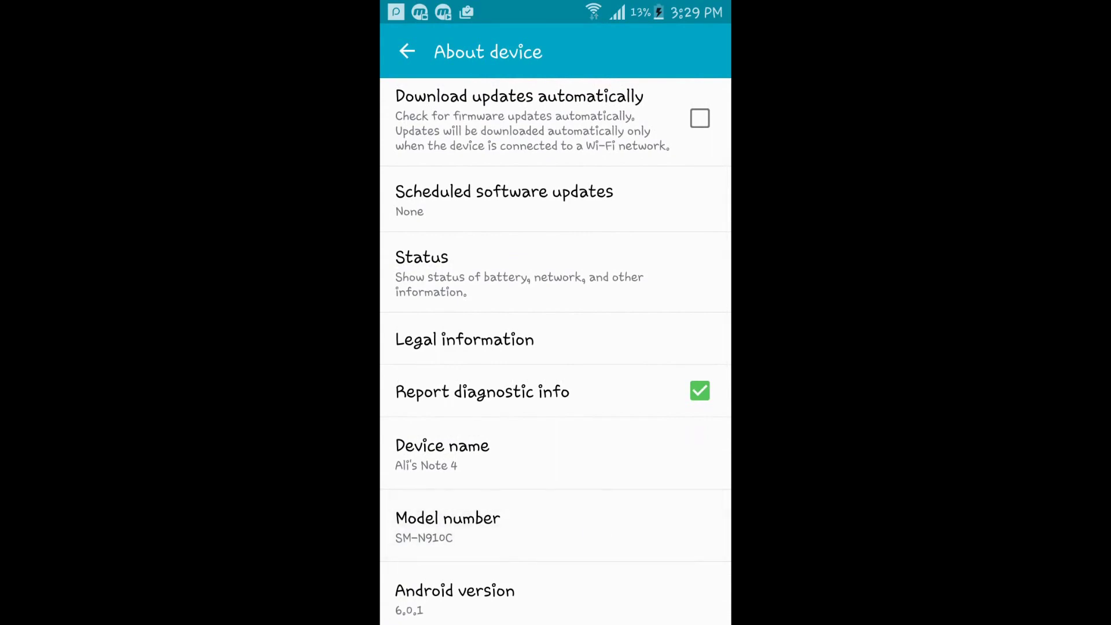
drag(594, 534, 608, 507)
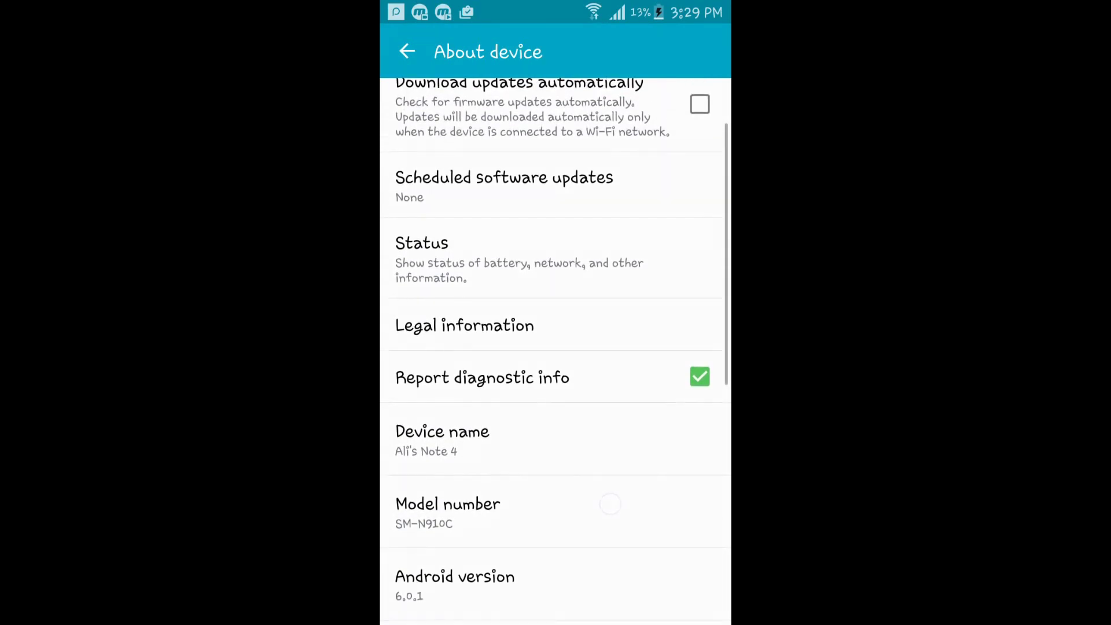
drag(572, 578, 595, 557)
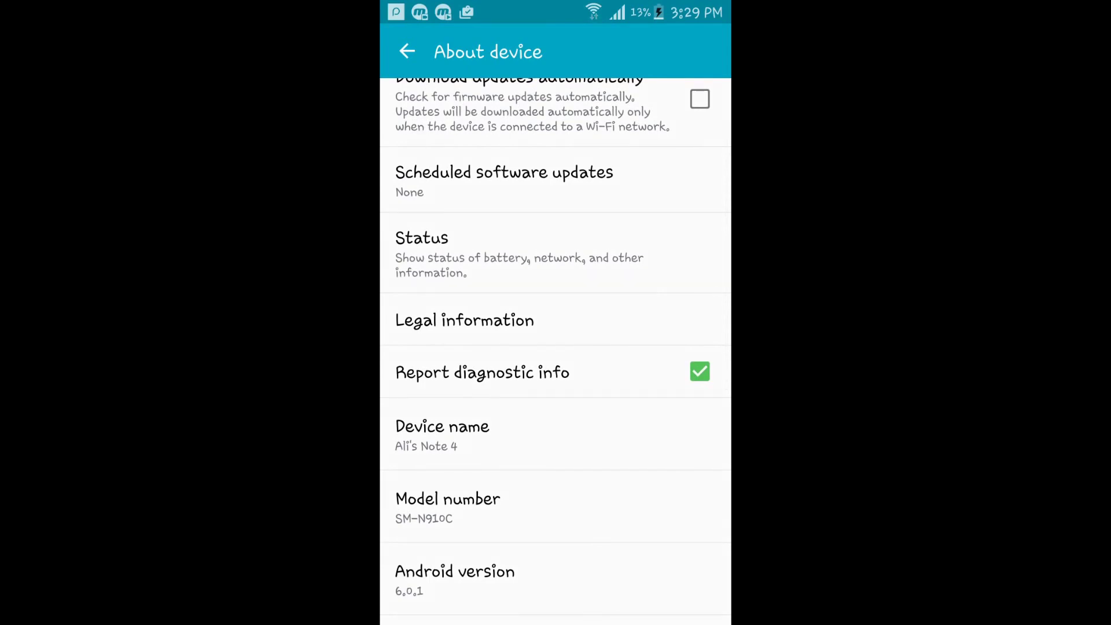
key(Home)
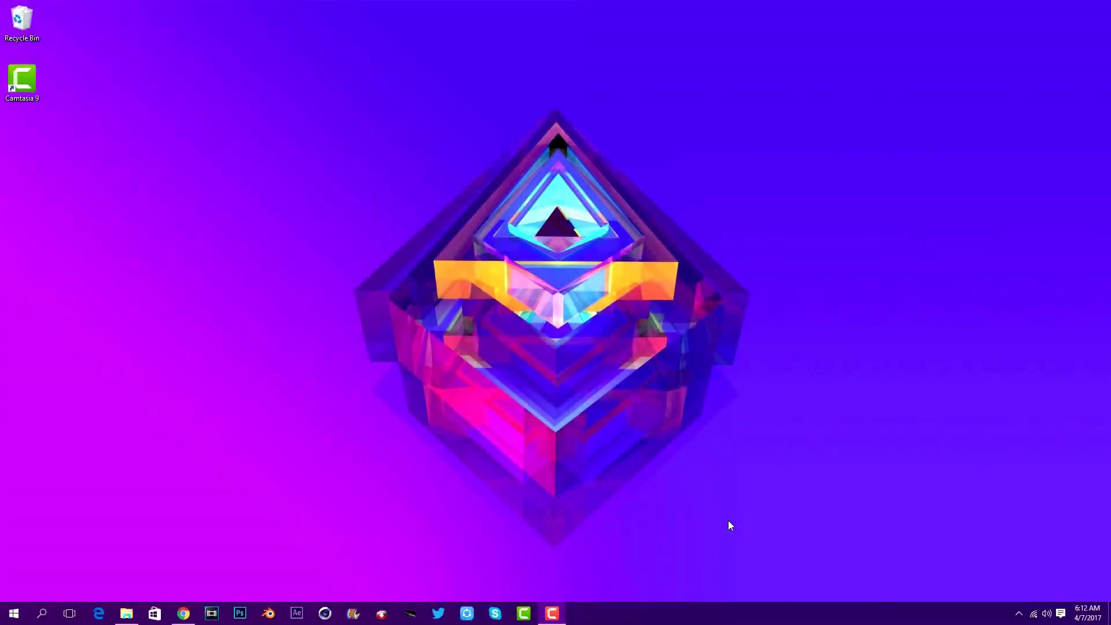
- Bring up Chrome on the autoroot.chainfire.eu CF-Auto-Root device list
drag(300, 89, 551, 236)
click(183, 615)
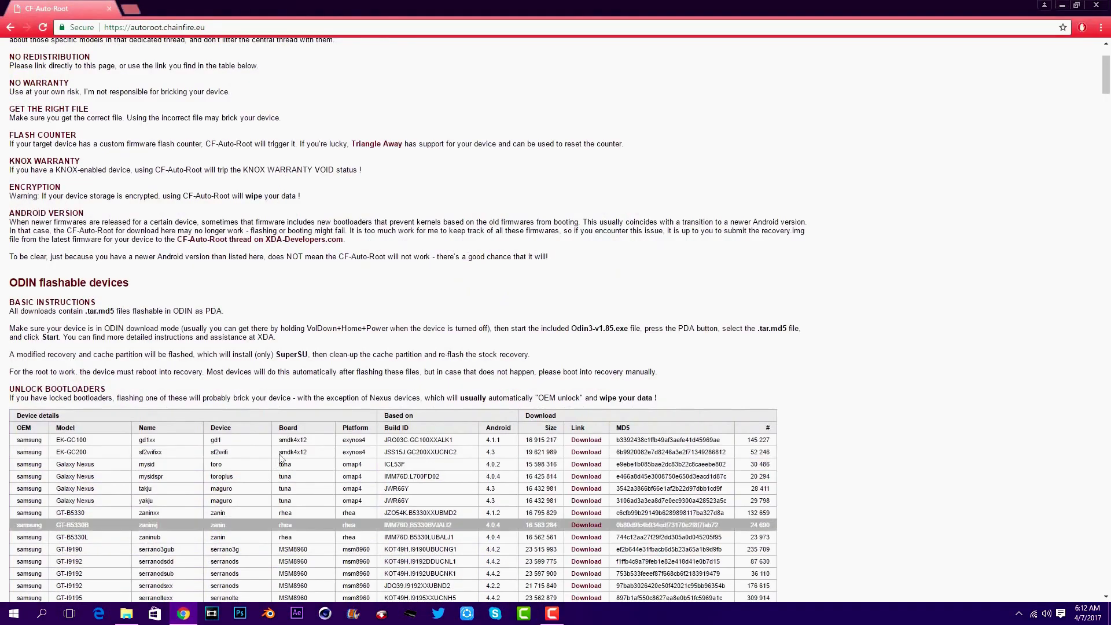
scroll(318, 385, down, 6)
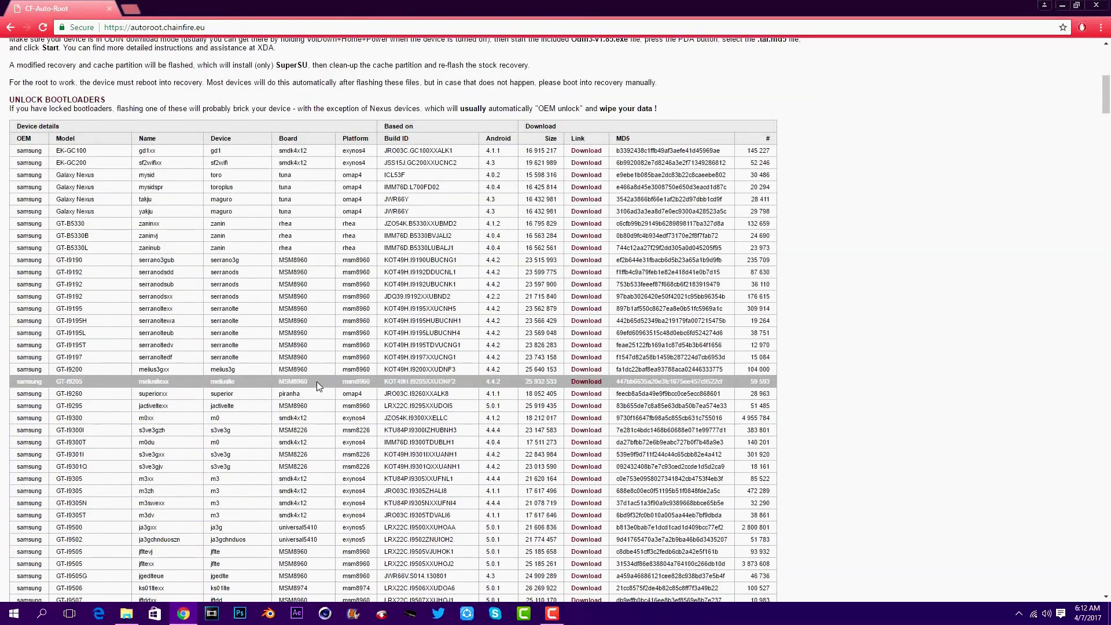
- Find SM-N910C on the page and open its download page
key(ctrl+f)
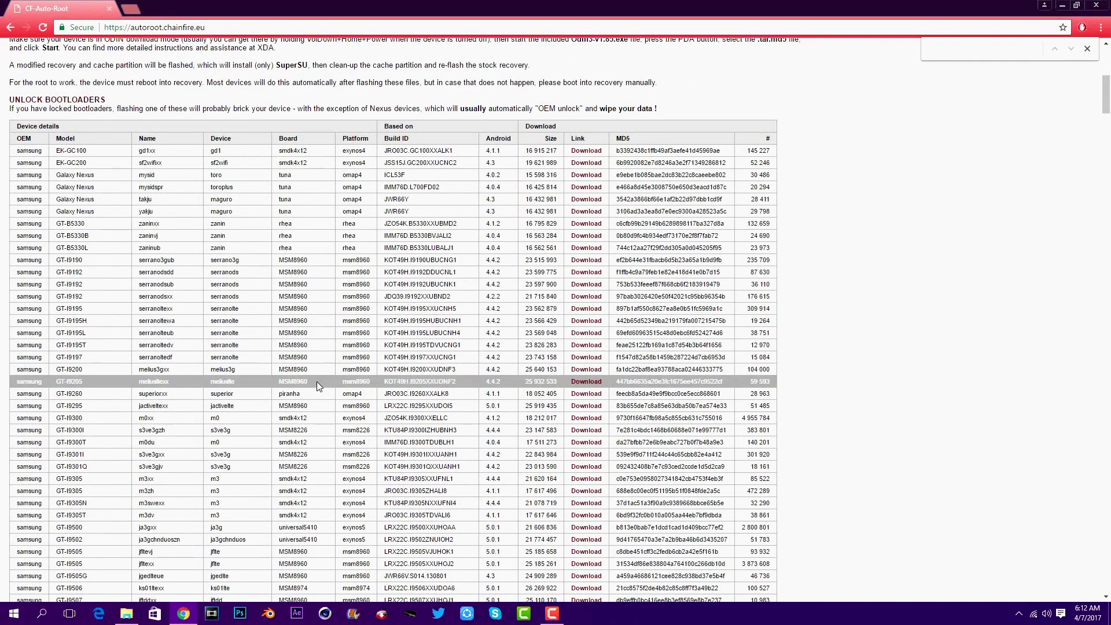
text(SM-)
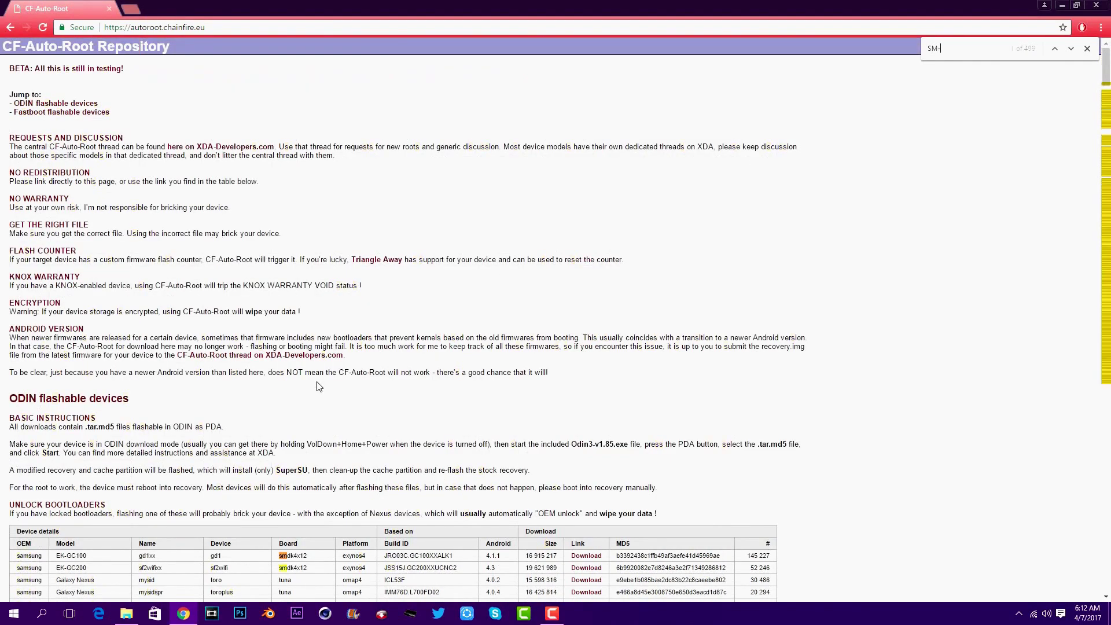
text(N)
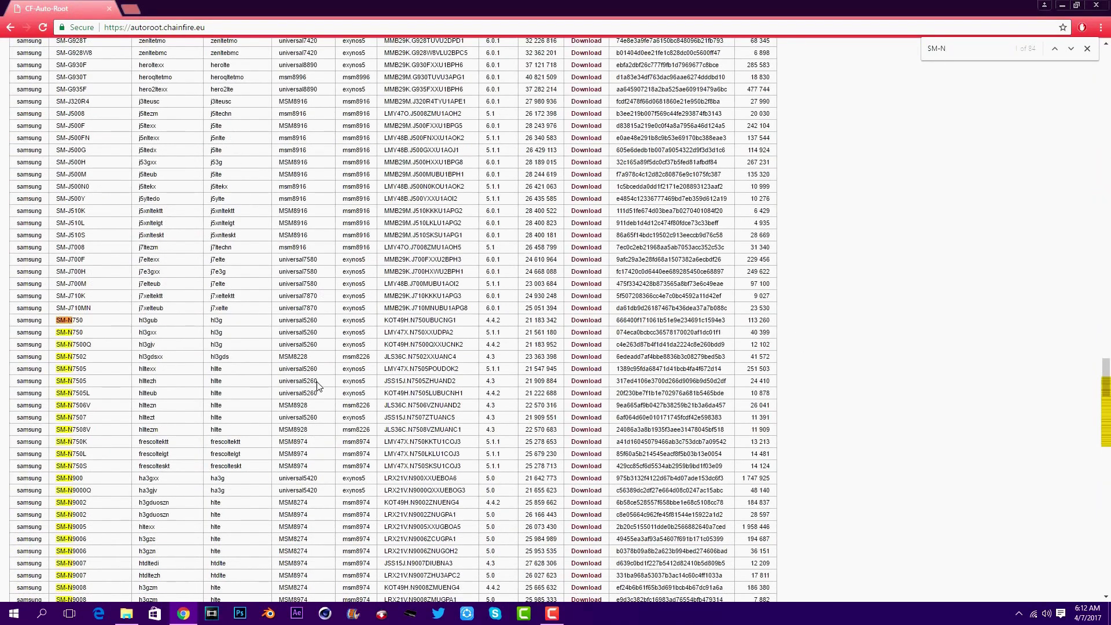
text(91)
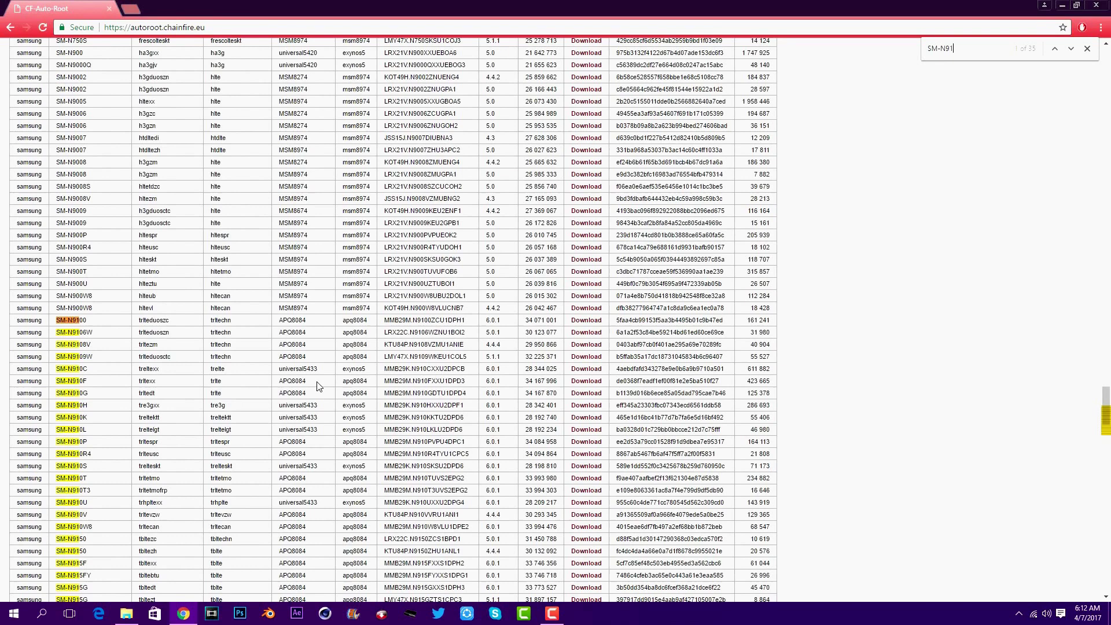
text(O)
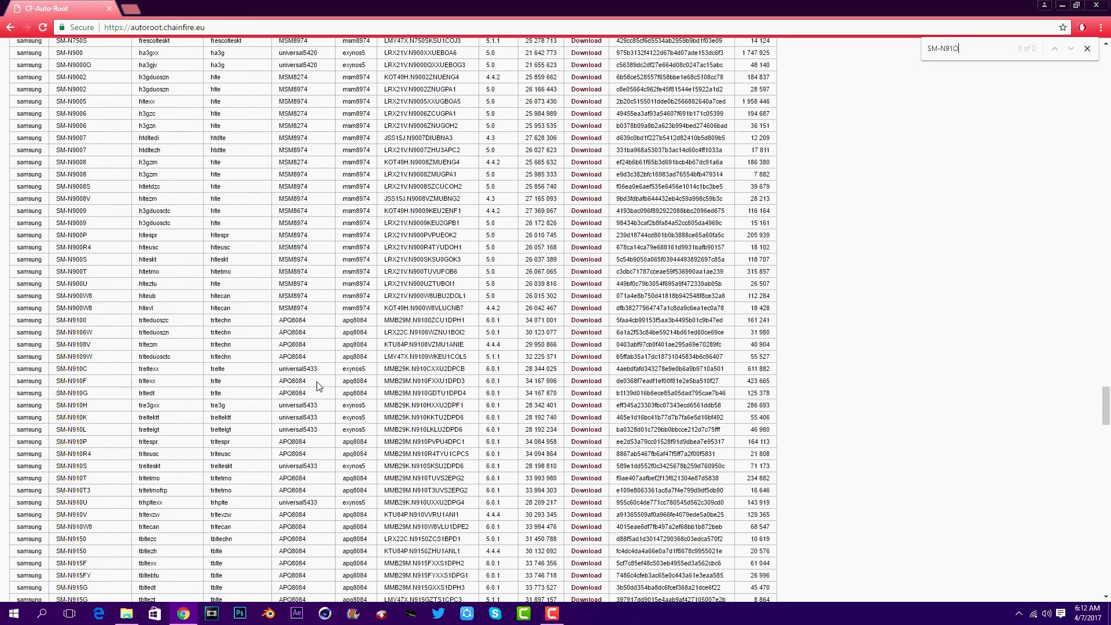
key(BackSpace)
text(0)
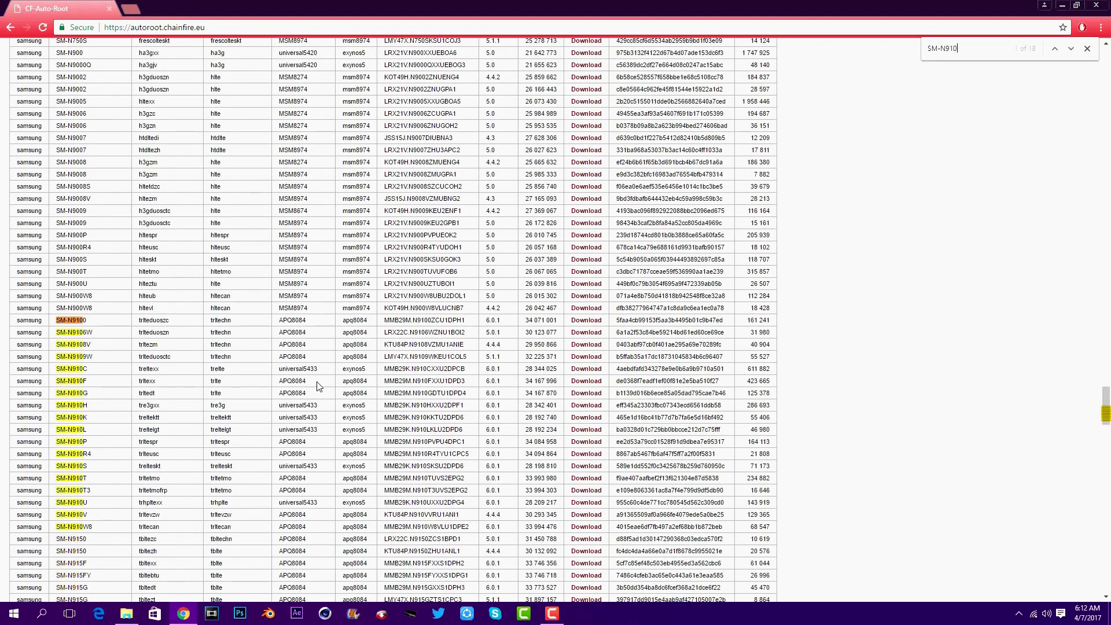
text(C)
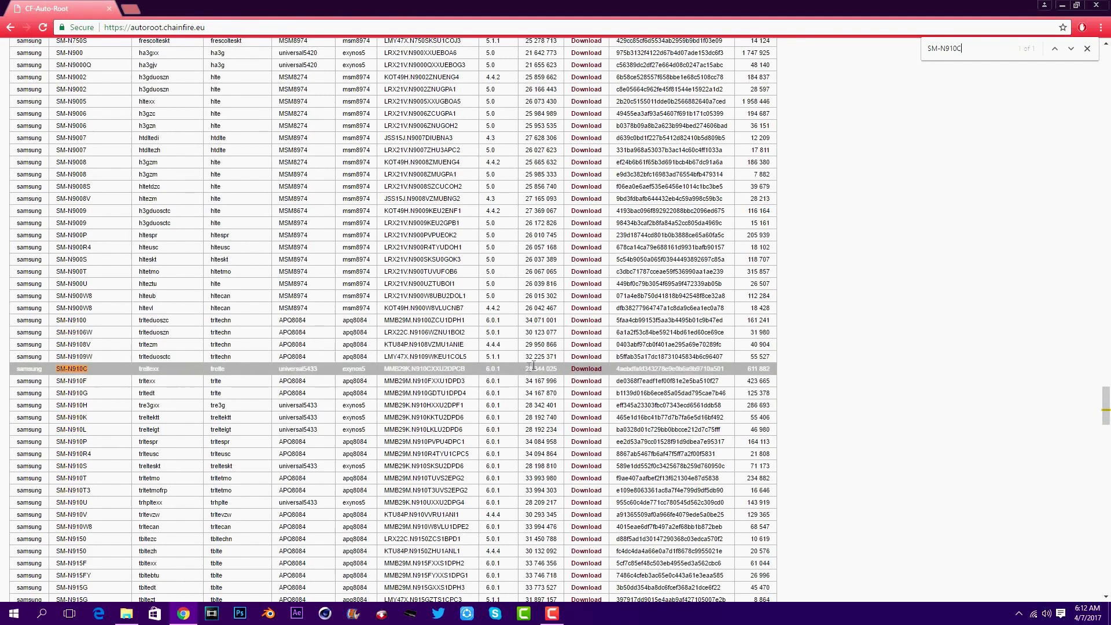
click(583, 370)
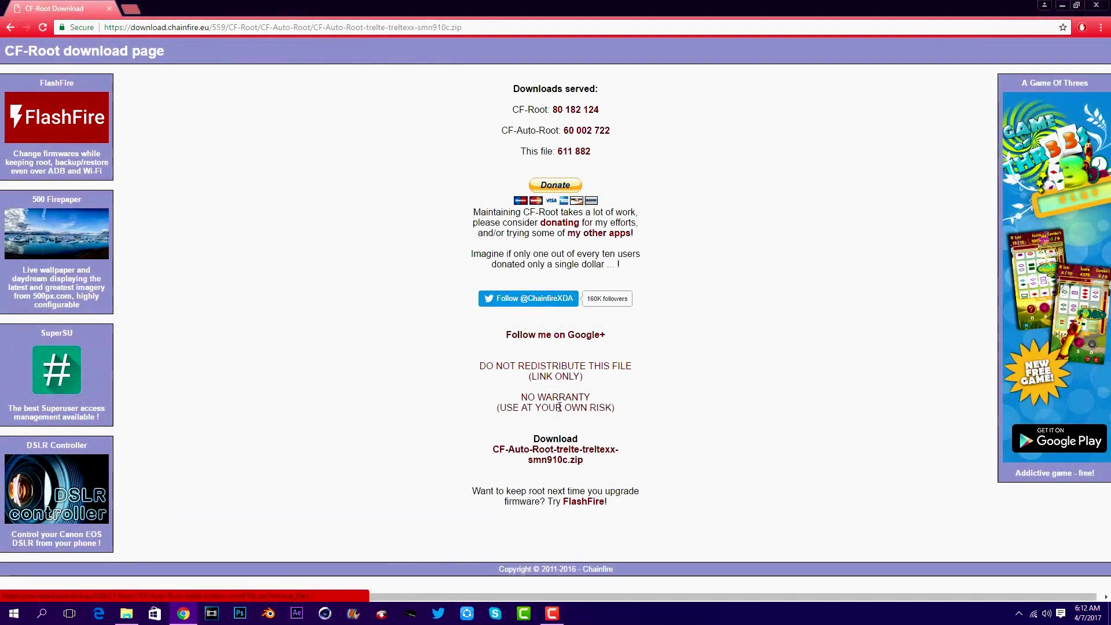
- Download CF-Auto-Root-trelte-treltexx-smn910c.zip and launch Odin3-v3.10.6 from its extracted Desktop folder
click(551, 456)
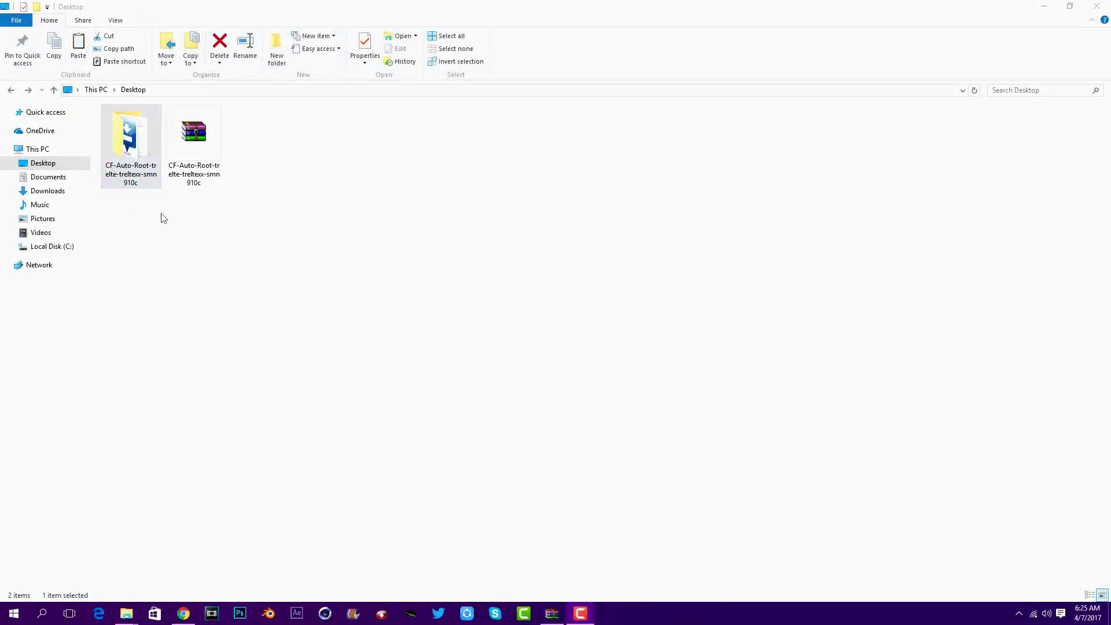
drag(160, 225, 139, 148)
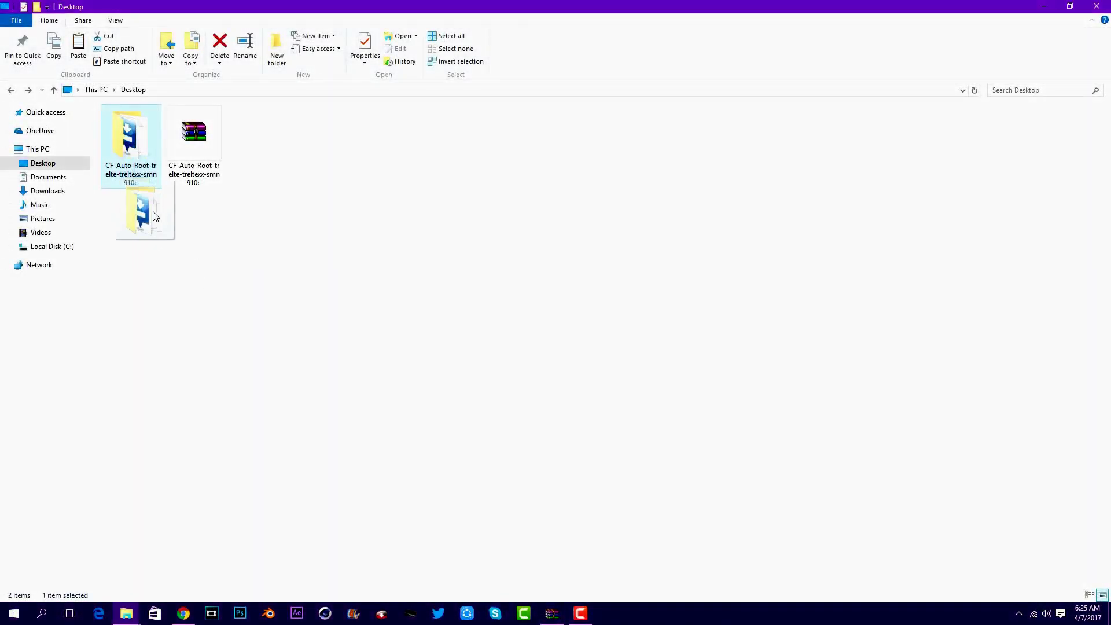
double_click(139, 148)
double_click(141, 149)
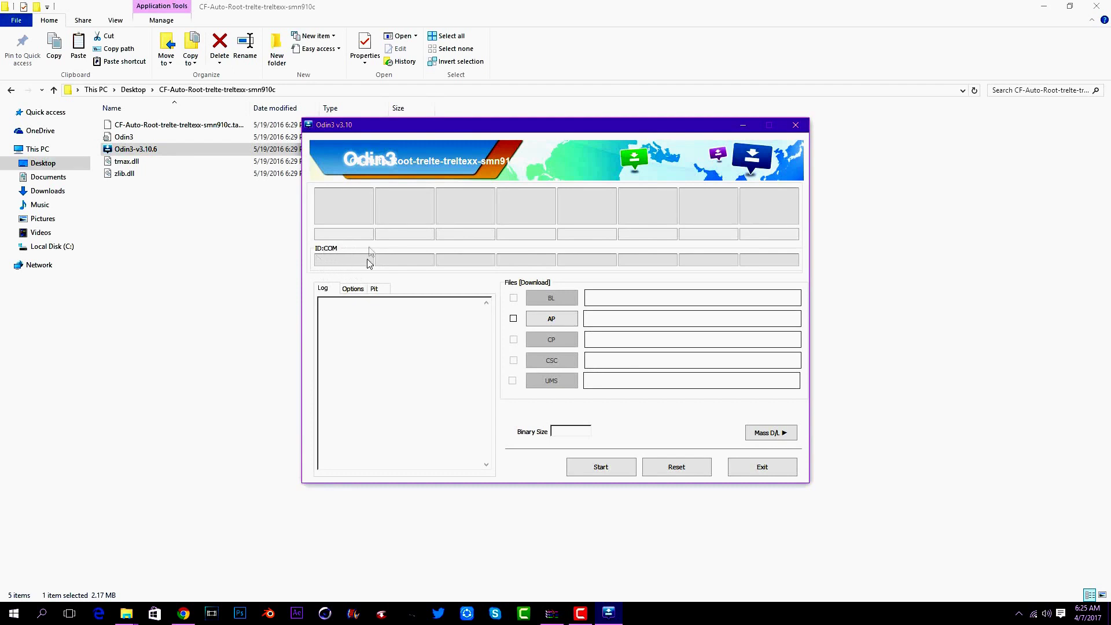
- Load the CF-Auto-Root tar.md5 into Odin3's AP slot, pass the MD5 check, then minimise Odin3
click(564, 319)
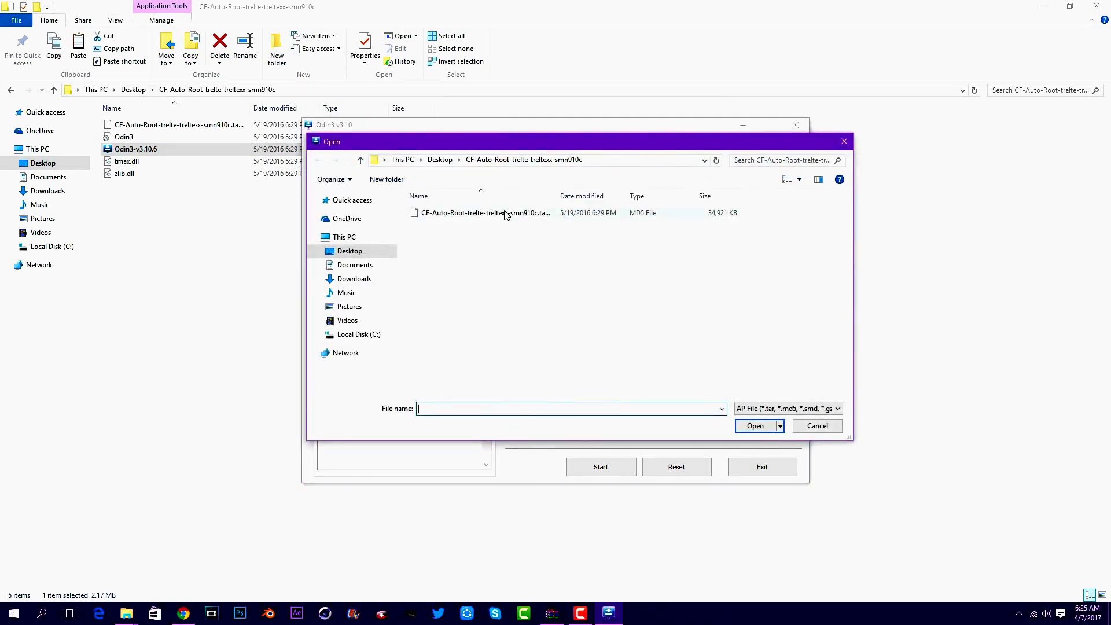
click(506, 214)
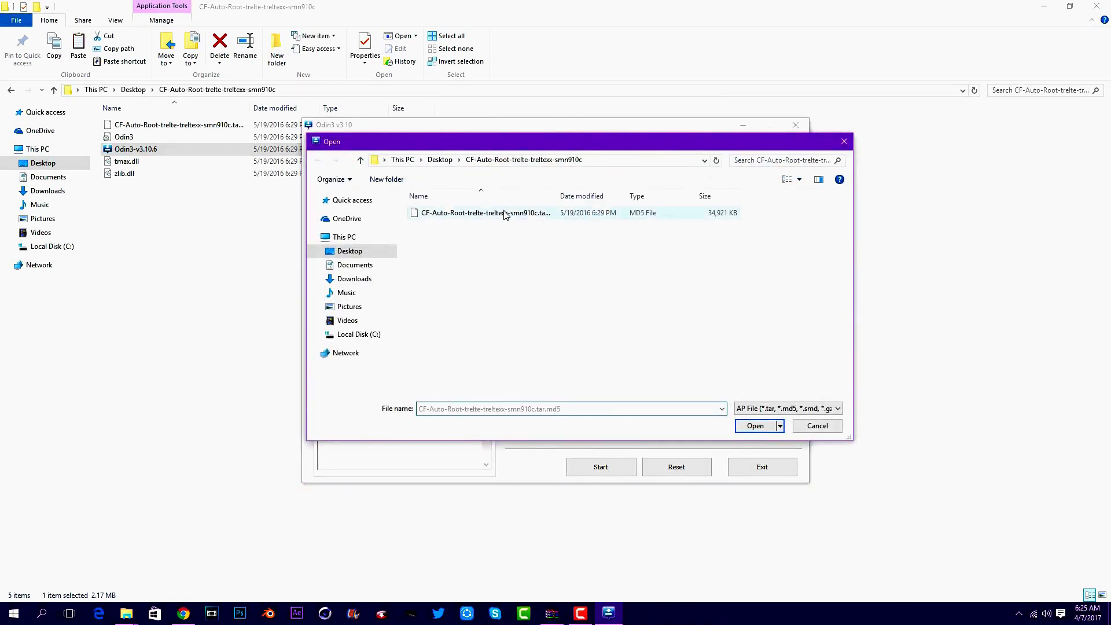
click(756, 426)
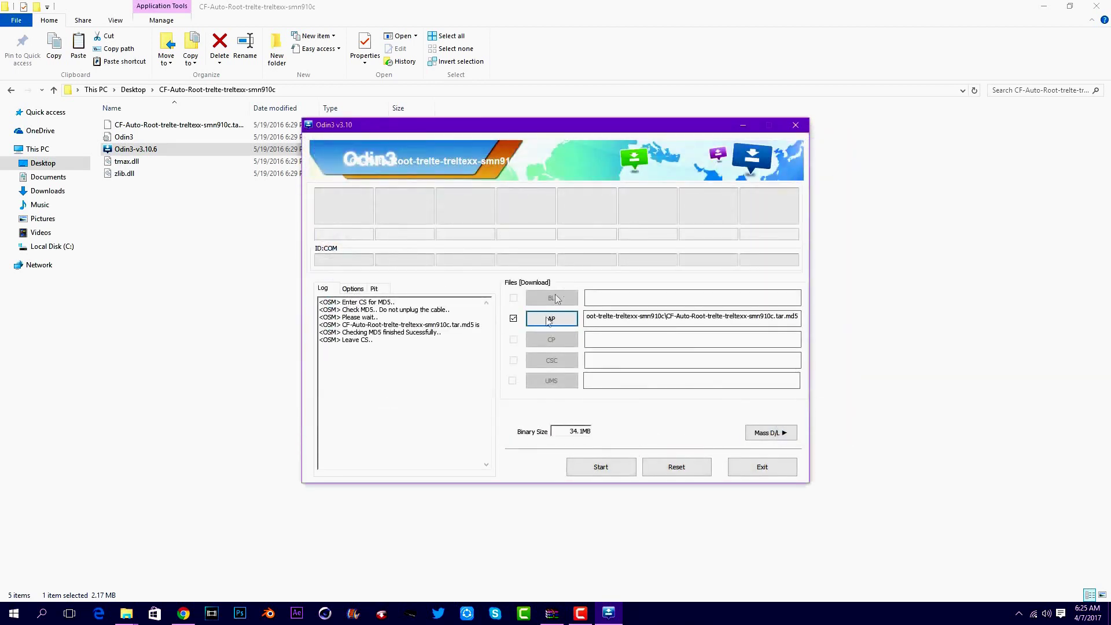
click(594, 465)
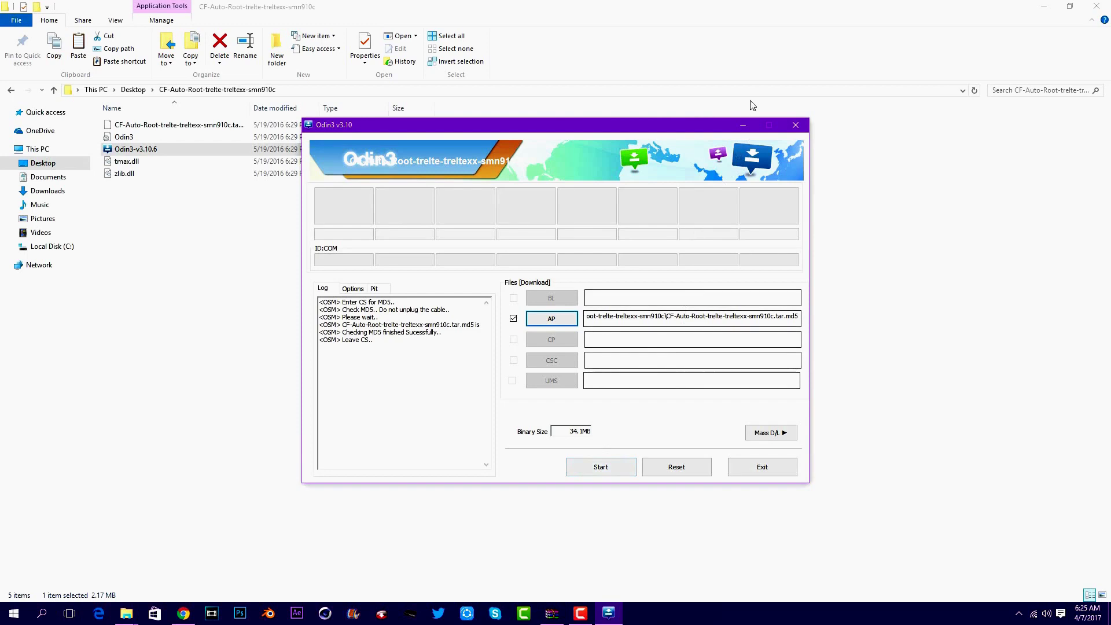
click(741, 127)
click(1044, 6)
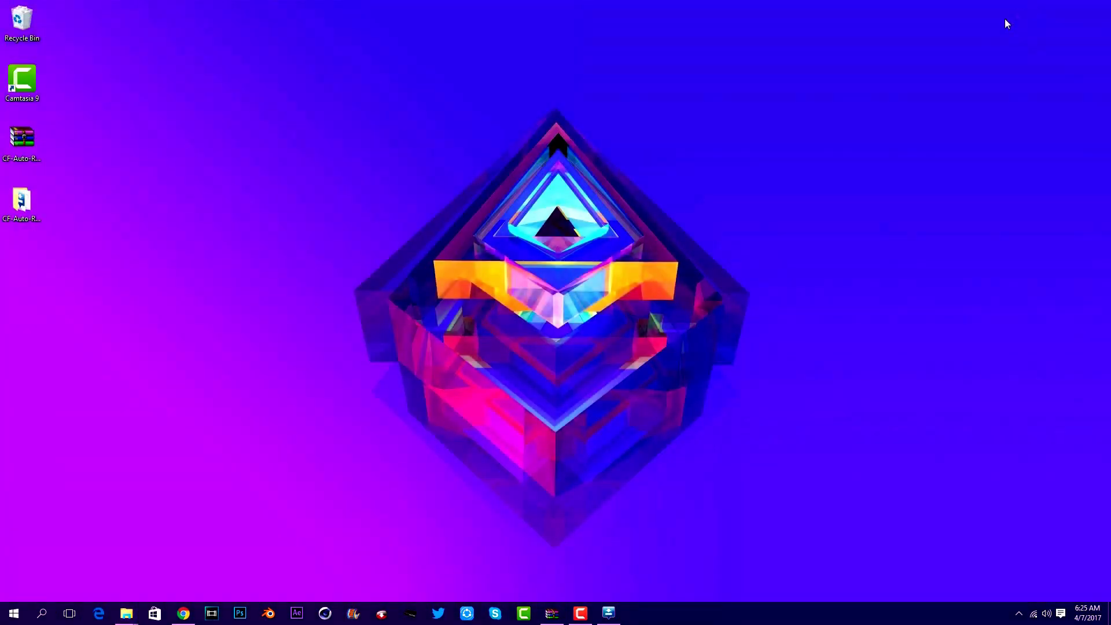
drag(315, 92, 342, 141)
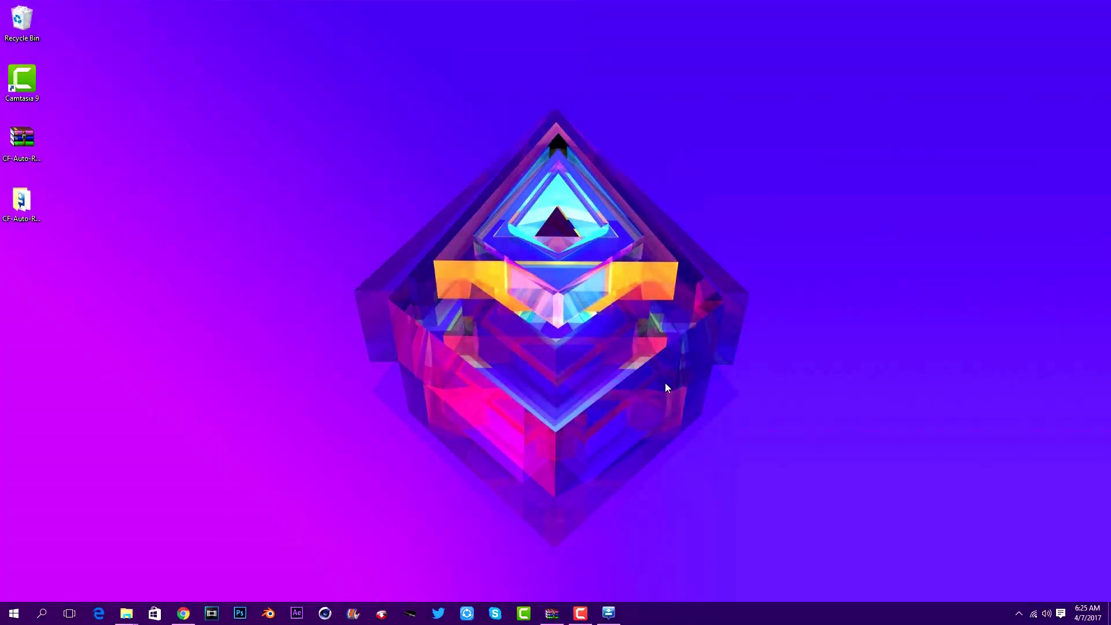